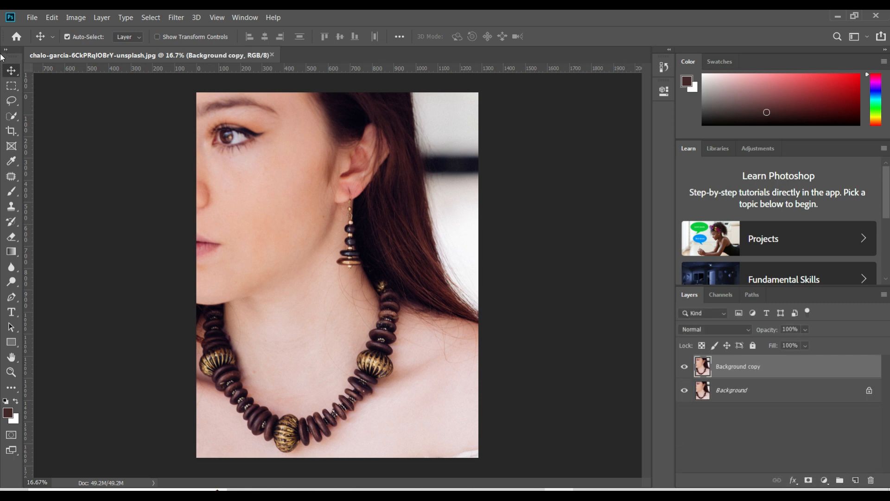
Desaturate the Background copy layer and duplicate it as Background copy 2.
{"action": "left_click", "coordinate": [77, 18]}
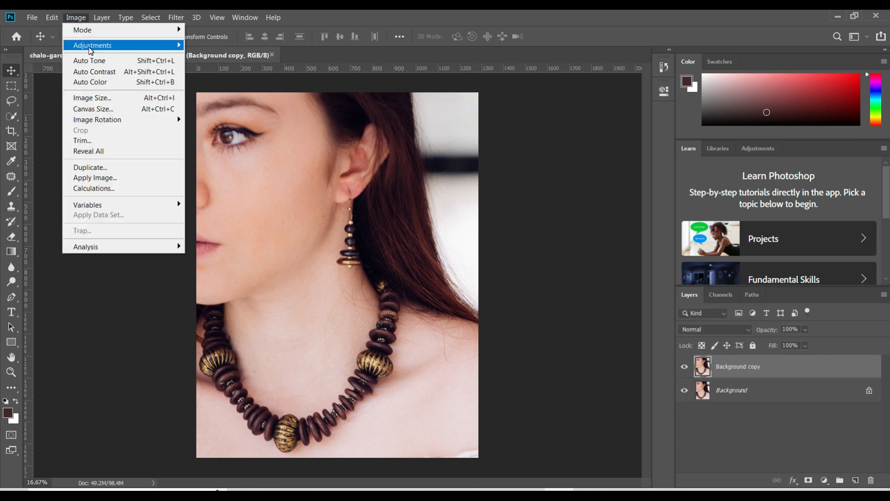
{"action": "mouse_move", "coordinate": [93, 46]}
{"action": "left_click", "coordinate": [284, 258]}
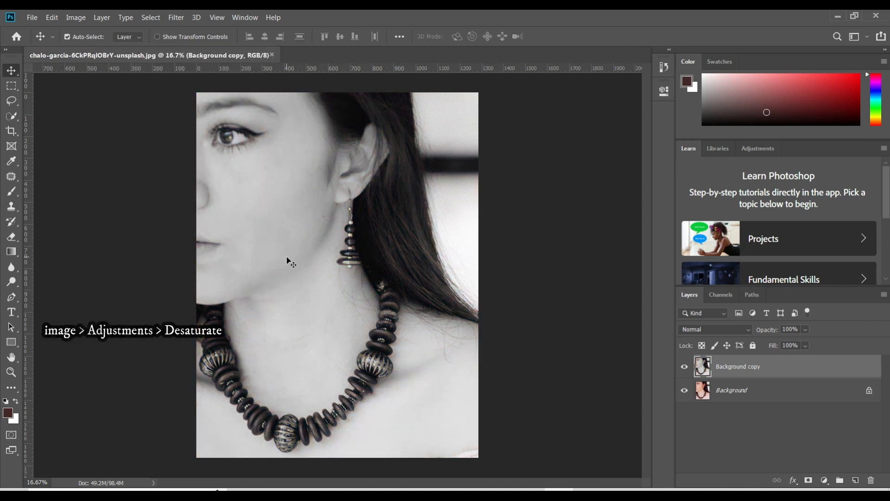
{"action": "left_click_drag", "start_coordinate": [836, 368], "coordinate": [855, 481]}
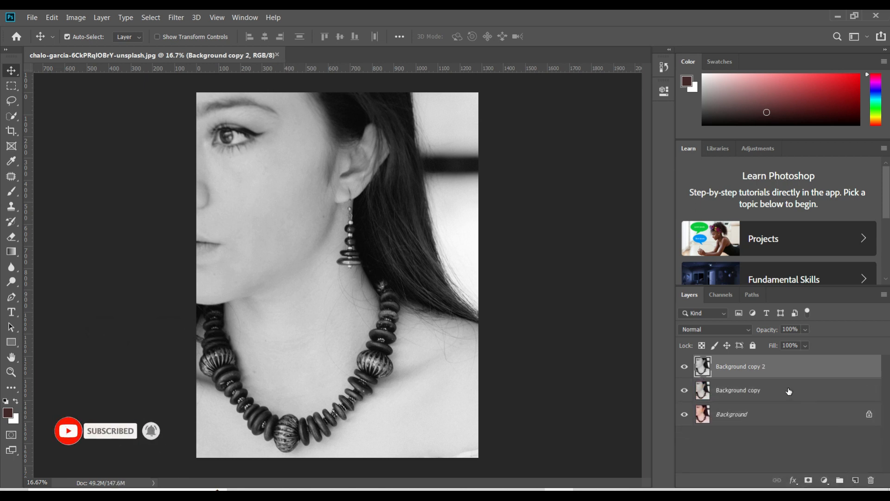
Add a layer mask to Background copy and use Apply Image on it with the merged RGB, Multiply blending and 100% opacity.
{"action": "left_click", "coordinate": [790, 391]}
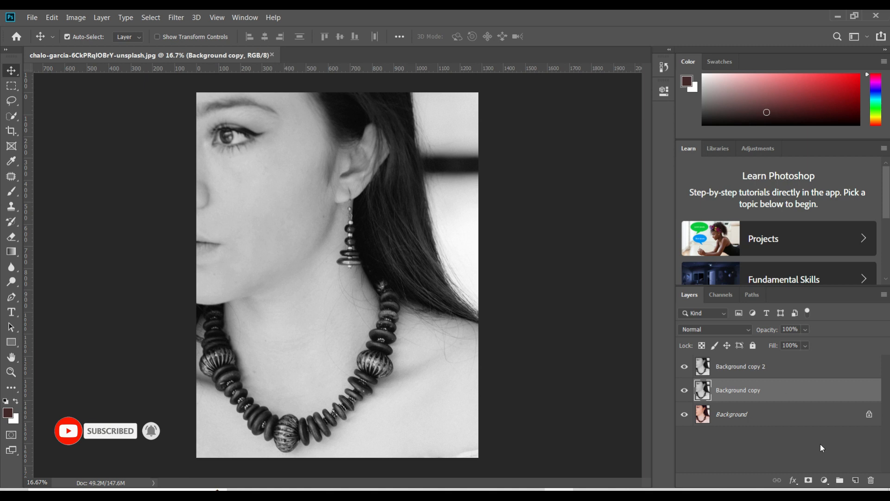
{"action": "left_click", "coordinate": [809, 481]}
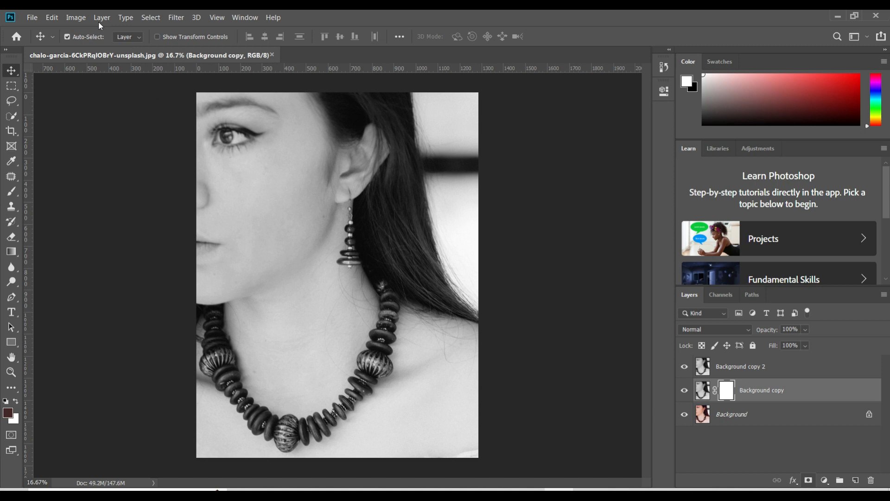
{"action": "left_click", "coordinate": [74, 19]}
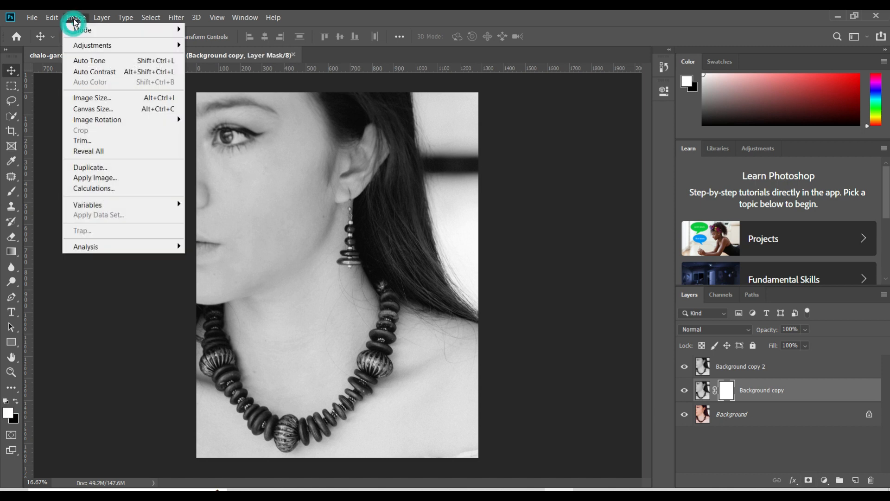
{"action": "left_click", "coordinate": [110, 175]}
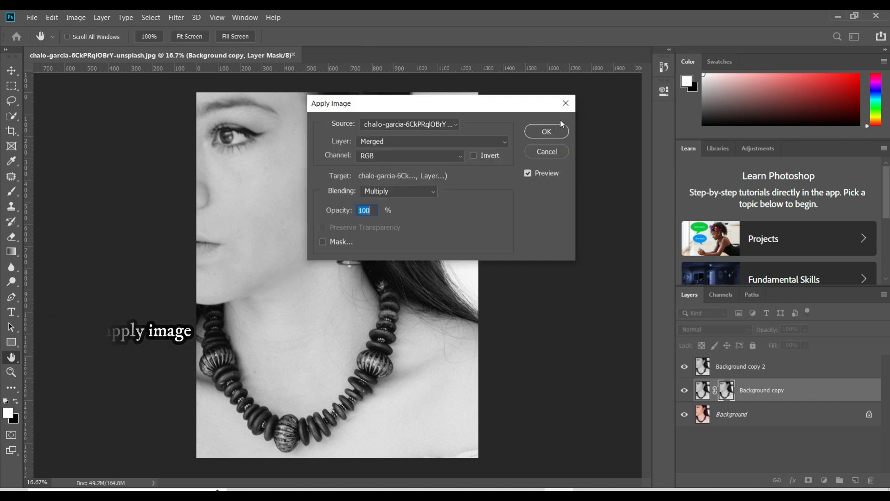
{"action": "left_click", "coordinate": [549, 131]}
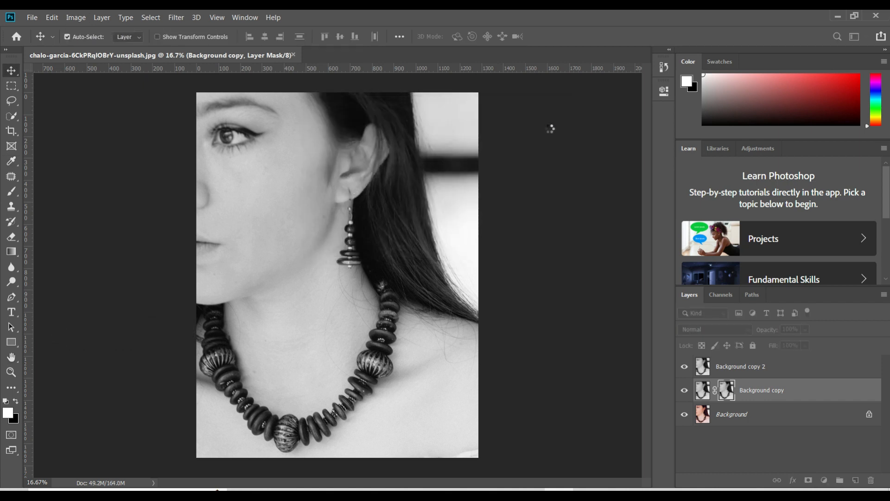
On Background copy 2, use the Eraser with a soft 125 px brush to reveal color on the necklace's upper beads on the image's left side.
{"action": "left_click", "coordinate": [728, 370]}
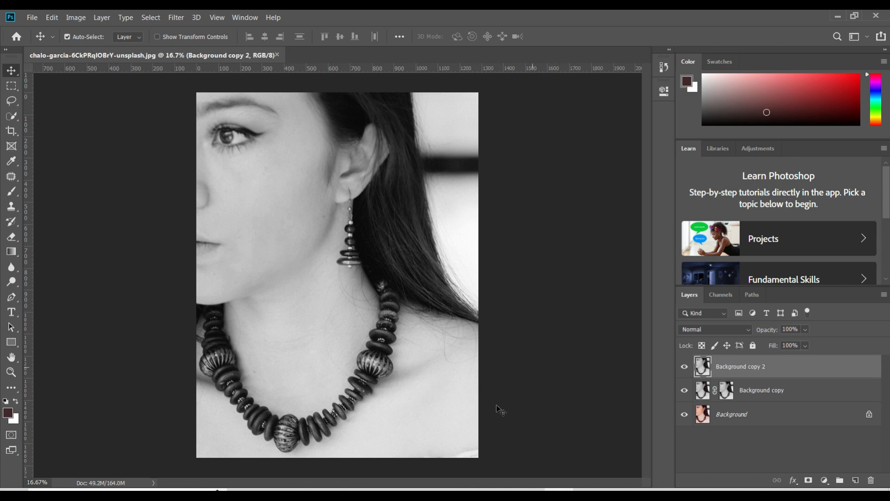
{"action": "scroll", "coordinate": [208, 368], "scroll_direction": "up", "scroll_amount": 2}
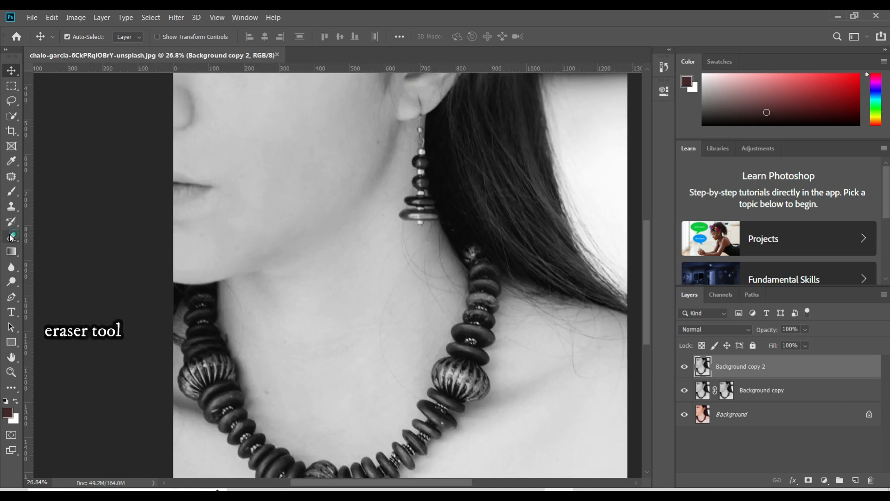
{"action": "left_click", "coordinate": [11, 237]}
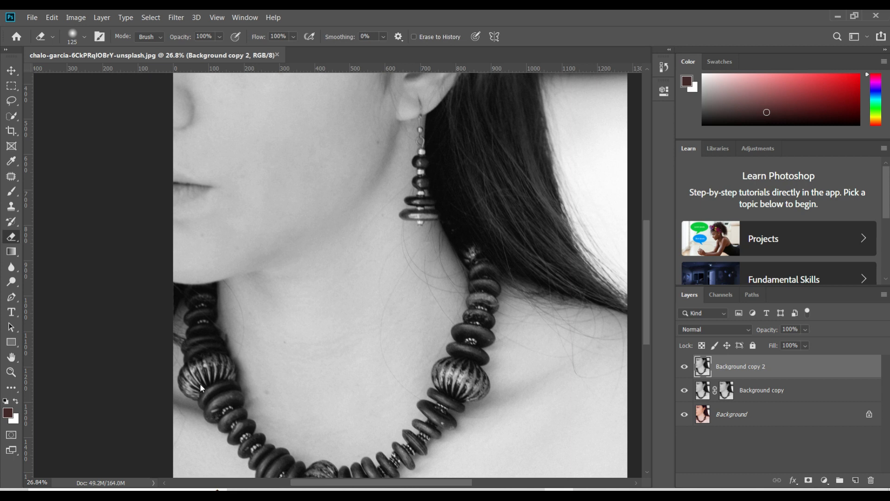
{"action": "left_click", "coordinate": [81, 36]}
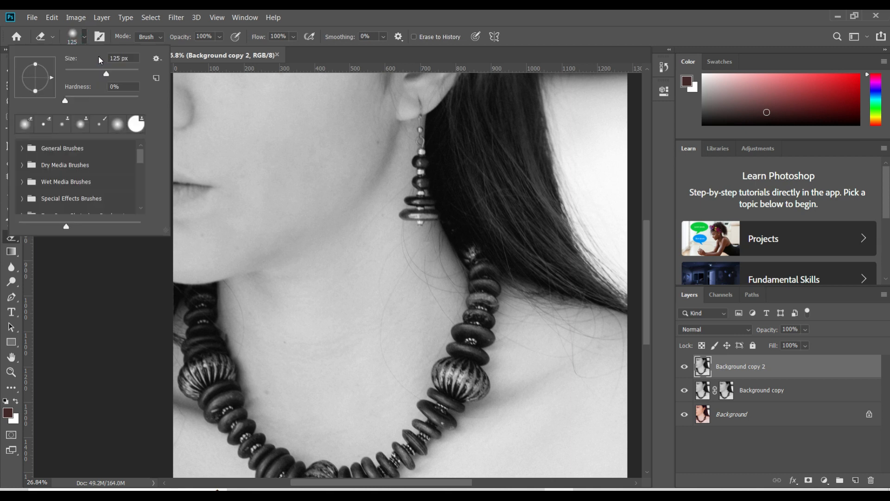
{"action": "left_click", "coordinate": [393, 25]}
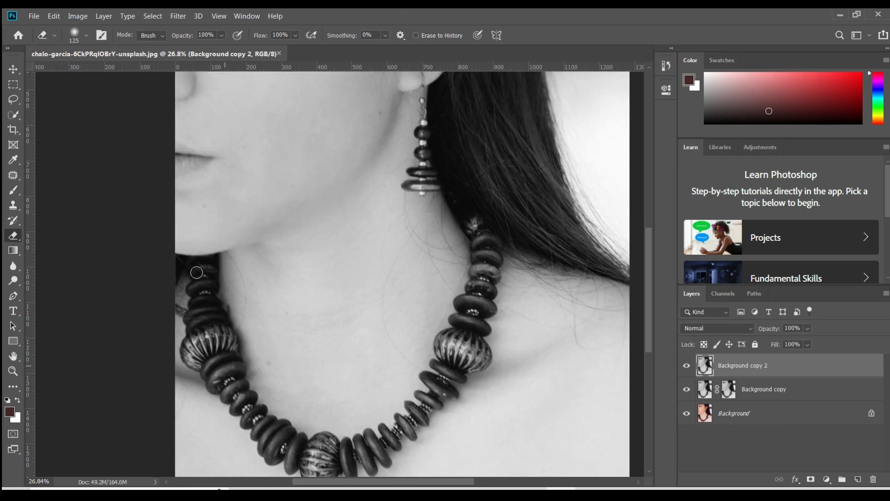
{"action": "left_click", "coordinate": [196, 274]}
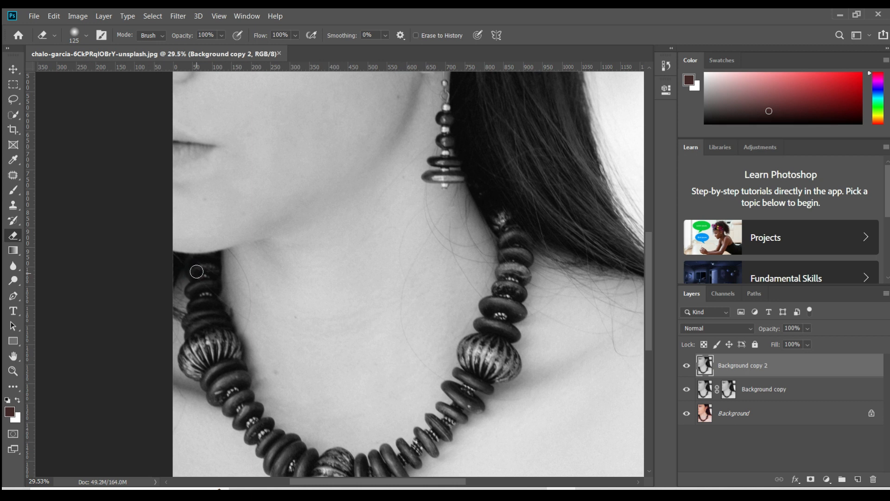
{"action": "mouse_move", "coordinate": [195, 271]}
{"action": "left_mouse_down"}
{"action": "mouse_move", "coordinate": [194, 295]}
{"action": "mouse_move", "coordinate": [211, 286]}
{"action": "mouse_move", "coordinate": [191, 325]}
{"action": "mouse_move", "coordinate": [212, 319]}
{"action": "mouse_move", "coordinate": [209, 309]}
{"action": "mouse_move", "coordinate": [223, 324]}
{"action": "mouse_move", "coordinate": [223, 355]}
{"action": "mouse_move", "coordinate": [212, 337]}
{"action": "mouse_move", "coordinate": [214, 361]}
{"action": "mouse_move", "coordinate": [206, 328]}
{"action": "mouse_move", "coordinate": [206, 362]}
{"action": "mouse_move", "coordinate": [196, 367]}
{"action": "mouse_move", "coordinate": [192, 334]}
{"action": "mouse_move", "coordinate": [192, 368]}
{"action": "left_mouse_up"}
{"action": "mouse_move", "coordinate": [232, 349]}
{"action": "left_mouse_down"}
{"action": "mouse_move", "coordinate": [217, 387]}
{"action": "mouse_move", "coordinate": [214, 374]}
{"action": "mouse_move", "coordinate": [204, 378]}
{"action": "mouse_move", "coordinate": [236, 370]}
{"action": "mouse_move", "coordinate": [234, 360]}
{"action": "mouse_move", "coordinate": [242, 385]}
{"action": "mouse_move", "coordinate": [212, 386]}
{"action": "left_mouse_up"}
{"action": "scroll", "coordinate": [221, 381], "scroll_direction": "down", "scroll_amount": 3}
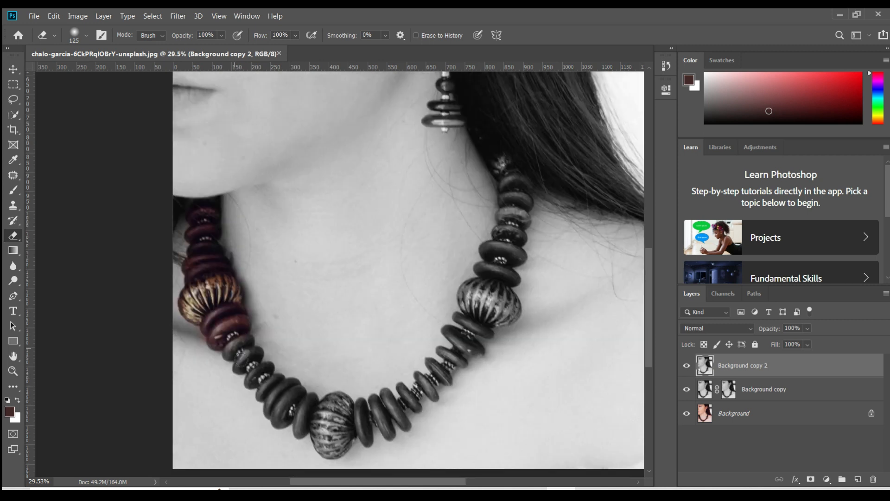
Reduce the eraser to 90 px and reveal color on the beads leading down to and including the lowest gold bead.
{"action": "key", "text": "bracketleft"}
{"action": "key", "text": "bracketleft"}
{"action": "mouse_move", "coordinate": [238, 367]}
{"action": "left_mouse_down"}
{"action": "mouse_move", "coordinate": [254, 363]}
{"action": "mouse_move", "coordinate": [235, 369]}
{"action": "mouse_move", "coordinate": [249, 353]}
{"action": "mouse_move", "coordinate": [256, 371]}
{"action": "mouse_move", "coordinate": [248, 381]}
{"action": "mouse_move", "coordinate": [265, 368]}
{"action": "mouse_move", "coordinate": [247, 384]}
{"action": "mouse_move", "coordinate": [259, 371]}
{"action": "mouse_move", "coordinate": [259, 397]}
{"action": "mouse_move", "coordinate": [279, 381]}
{"action": "mouse_move", "coordinate": [268, 412]}
{"action": "mouse_move", "coordinate": [276, 417]}
{"action": "mouse_move", "coordinate": [284, 403]}
{"action": "mouse_move", "coordinate": [277, 423]}
{"action": "mouse_move", "coordinate": [291, 417]}
{"action": "mouse_move", "coordinate": [280, 403]}
{"action": "mouse_move", "coordinate": [286, 385]}
{"action": "mouse_move", "coordinate": [297, 395]}
{"action": "mouse_move", "coordinate": [290, 414]}
{"action": "mouse_move", "coordinate": [298, 436]}
{"action": "mouse_move", "coordinate": [310, 398]}
{"action": "mouse_move", "coordinate": [312, 406]}
{"action": "mouse_move", "coordinate": [298, 395]}
{"action": "mouse_move", "coordinate": [305, 413]}
{"action": "mouse_move", "coordinate": [323, 420]}
{"action": "mouse_move", "coordinate": [294, 401]}
{"action": "mouse_move", "coordinate": [311, 405]}
{"action": "mouse_move", "coordinate": [315, 429]}
{"action": "mouse_move", "coordinate": [344, 426]}
{"action": "mouse_move", "coordinate": [311, 426]}
{"action": "mouse_move", "coordinate": [313, 412]}
{"action": "mouse_move", "coordinate": [339, 401]}
{"action": "mouse_move", "coordinate": [316, 404]}
{"action": "mouse_move", "coordinate": [340, 399]}
{"action": "left_mouse_up"}
{"action": "left_click_drag", "start_coordinate": [311, 432], "coordinate": [333, 440]}
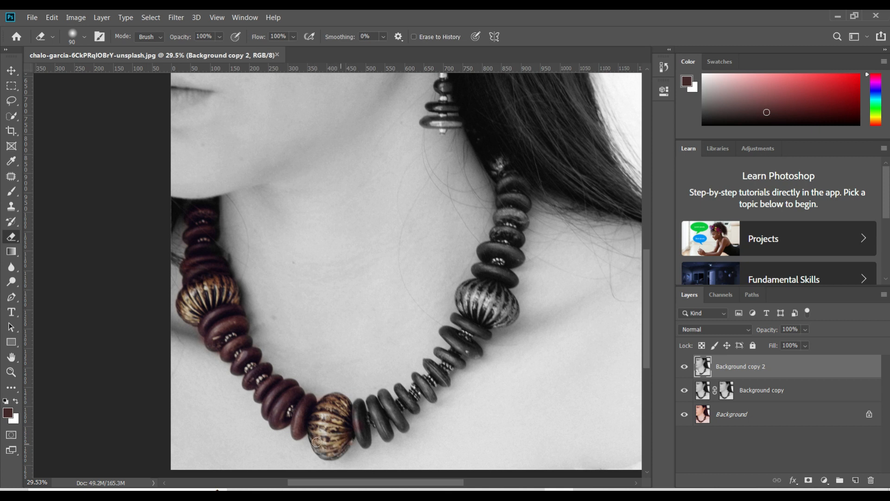
Erase over the beads rising from the lowest gold bead up to the next gold one, reducing the brush to 80 px.
{"action": "mouse_move", "coordinate": [363, 416]}
{"action": "left_mouse_down"}
{"action": "mouse_move", "coordinate": [364, 441]}
{"action": "mouse_move", "coordinate": [372, 416]}
{"action": "mouse_move", "coordinate": [382, 415]}
{"action": "mouse_move", "coordinate": [372, 401]}
{"action": "mouse_move", "coordinate": [388, 437]}
{"action": "mouse_move", "coordinate": [382, 413]}
{"action": "mouse_move", "coordinate": [407, 400]}
{"action": "mouse_move", "coordinate": [386, 395]}
{"action": "left_mouse_up"}
{"action": "left_click_drag", "start_coordinate": [400, 425], "coordinate": [400, 424]}
{"action": "mouse_move", "coordinate": [402, 393]}
{"action": "left_mouse_down"}
{"action": "mouse_move", "coordinate": [415, 410]}
{"action": "mouse_move", "coordinate": [427, 388]}
{"action": "mouse_move", "coordinate": [408, 397]}
{"action": "mouse_move", "coordinate": [417, 377]}
{"action": "mouse_move", "coordinate": [431, 398]}
{"action": "mouse_move", "coordinate": [428, 380]}
{"action": "left_mouse_up"}
{"action": "mouse_move", "coordinate": [448, 364]}
{"action": "left_mouse_down"}
{"action": "mouse_move", "coordinate": [471, 310]}
{"action": "mouse_move", "coordinate": [481, 332]}
{"action": "mouse_move", "coordinate": [474, 362]}
{"action": "left_mouse_up"}
{"action": "key", "text": "bracketleft"}
{"action": "mouse_move", "coordinate": [458, 339]}
{"action": "left_mouse_down"}
{"action": "mouse_move", "coordinate": [478, 353]}
{"action": "mouse_move", "coordinate": [467, 319]}
{"action": "mouse_move", "coordinate": [456, 317]}
{"action": "mouse_move", "coordinate": [490, 335]}
{"action": "mouse_move", "coordinate": [479, 302]}
{"action": "left_mouse_up"}
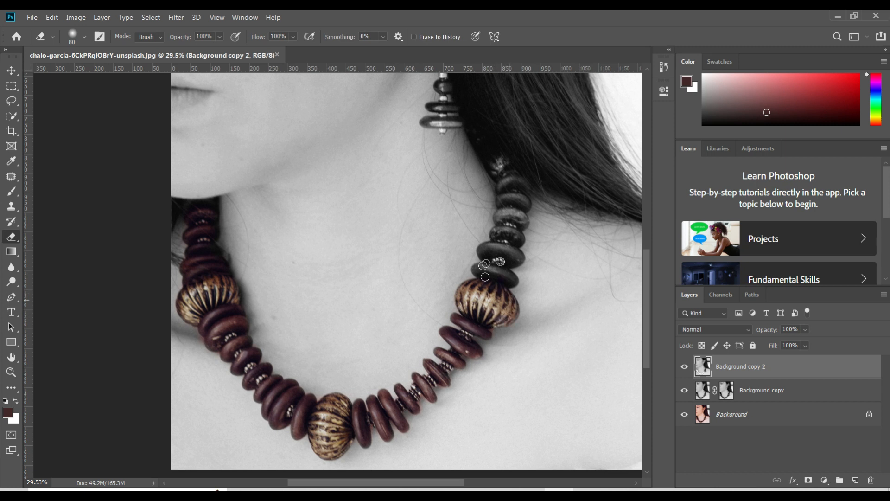
Erase over the remaining necklace beads from above that gold bead up to the hair with the 80 px brush.
{"action": "scroll", "coordinate": [497, 275], "scroll_direction": "up", "scroll_amount": 1}
{"action": "left_click_drag", "start_coordinate": [480, 299], "coordinate": [506, 303]}
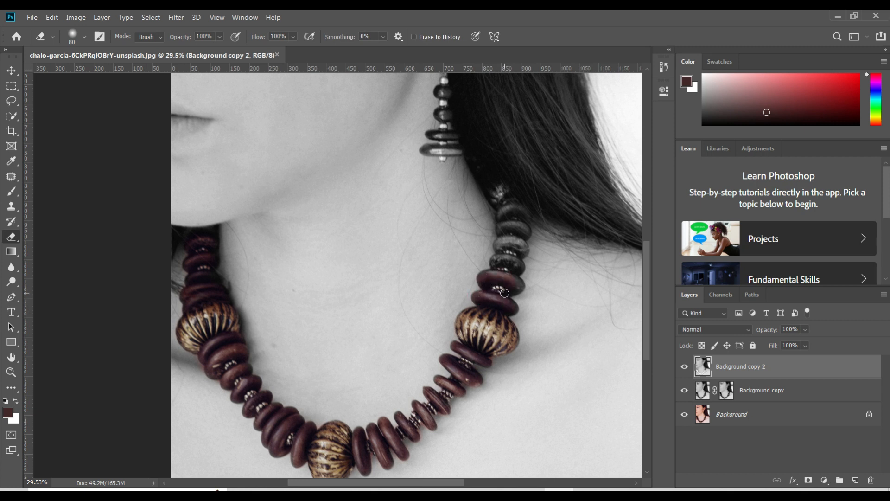
{"action": "mouse_move", "coordinate": [503, 264]}
{"action": "left_mouse_down"}
{"action": "mouse_move", "coordinate": [508, 257]}
{"action": "mouse_move", "coordinate": [510, 275]}
{"action": "left_mouse_up"}
{"action": "mouse_move", "coordinate": [503, 243]}
{"action": "left_mouse_down"}
{"action": "mouse_move", "coordinate": [518, 254]}
{"action": "mouse_move", "coordinate": [516, 234]}
{"action": "mouse_move", "coordinate": [501, 229]}
{"action": "mouse_move", "coordinate": [524, 237]}
{"action": "mouse_move", "coordinate": [510, 209]}
{"action": "mouse_move", "coordinate": [500, 218]}
{"action": "mouse_move", "coordinate": [520, 207]}
{"action": "mouse_move", "coordinate": [526, 222]}
{"action": "mouse_move", "coordinate": [512, 208]}
{"action": "mouse_move", "coordinate": [524, 213]}
{"action": "mouse_move", "coordinate": [507, 205]}
{"action": "mouse_move", "coordinate": [514, 199]}
{"action": "mouse_move", "coordinate": [490, 196]}
{"action": "mouse_move", "coordinate": [502, 189]}
{"action": "mouse_move", "coordinate": [496, 182]}
{"action": "mouse_move", "coordinate": [512, 200]}
{"action": "mouse_move", "coordinate": [477, 164]}
{"action": "left_mouse_up"}
Reduce the eraser to 50 px and reveal color on the earring's stacked beads.
{"action": "scroll", "coordinate": [466, 199], "scroll_direction": "up", "scroll_amount": 5}
{"action": "scroll", "coordinate": [443, 329], "scroll_direction": "up", "scroll_amount": 1}
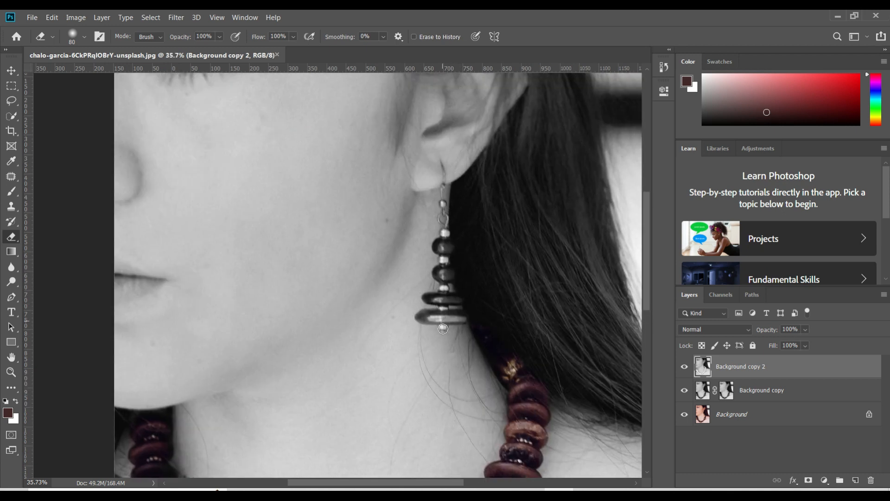
{"action": "scroll", "coordinate": [442, 329], "scroll_direction": "up", "scroll_amount": 1}
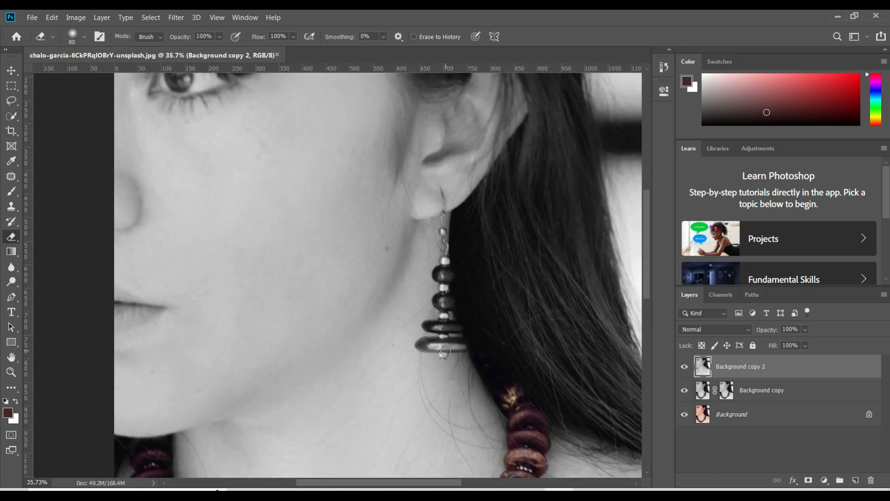
{"action": "key", "text": "bracketleft"}
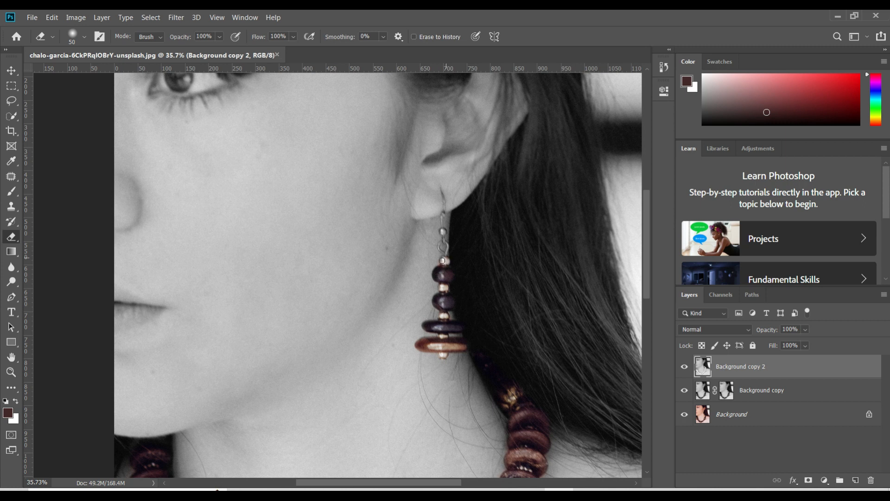
Erase over the earring's small upper bead, and over the wire loop beneath it with a 30 px brush.
{"action": "scroll", "coordinate": [448, 301], "scroll_direction": "up", "scroll_amount": 2}
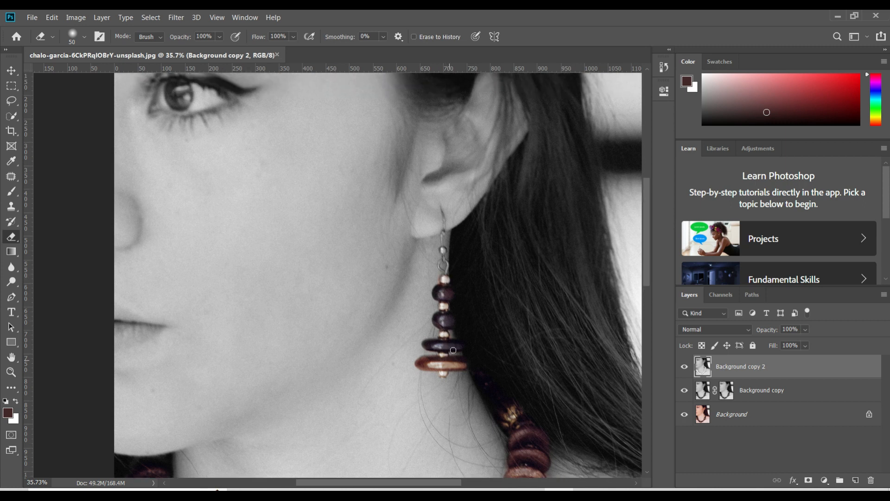
{"action": "scroll", "coordinate": [450, 357], "scroll_direction": "up", "scroll_amount": 4}
{"action": "left_click", "coordinate": [443, 336]}
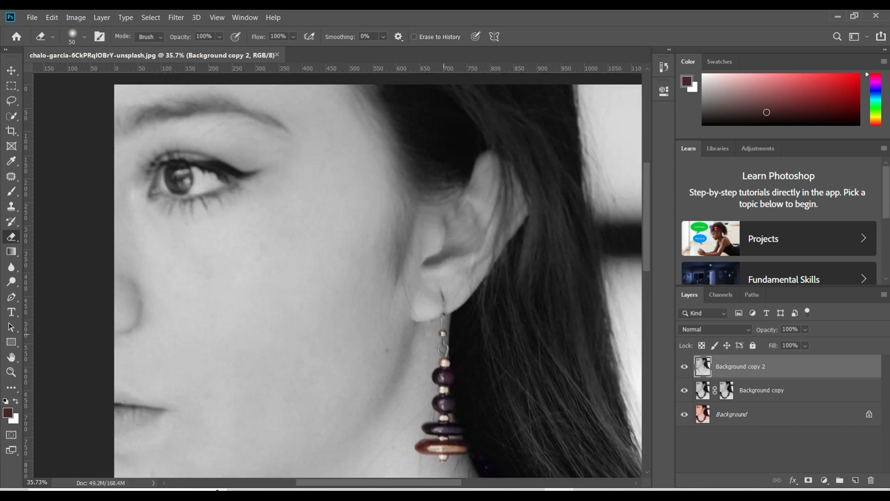
{"action": "key", "text": "bracketleft"}
{"action": "key", "text": "bracketleft"}
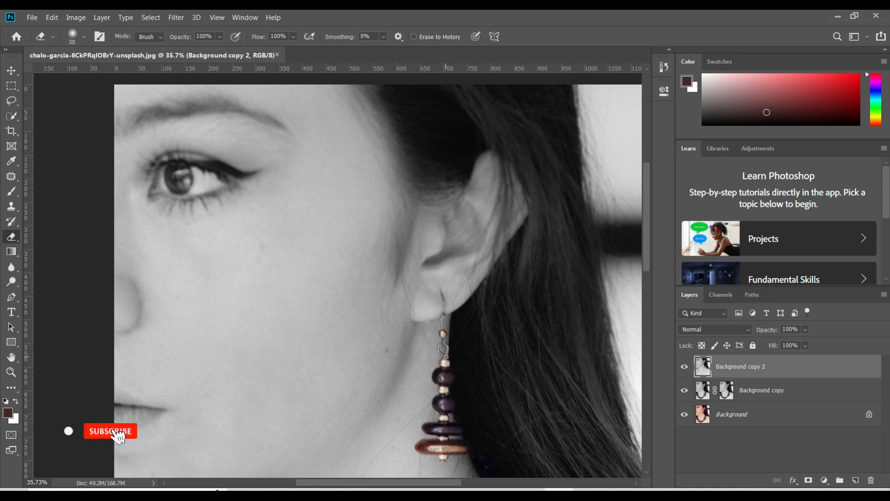
{"action": "scroll", "coordinate": [446, 355], "scroll_direction": "up", "scroll_amount": 2}
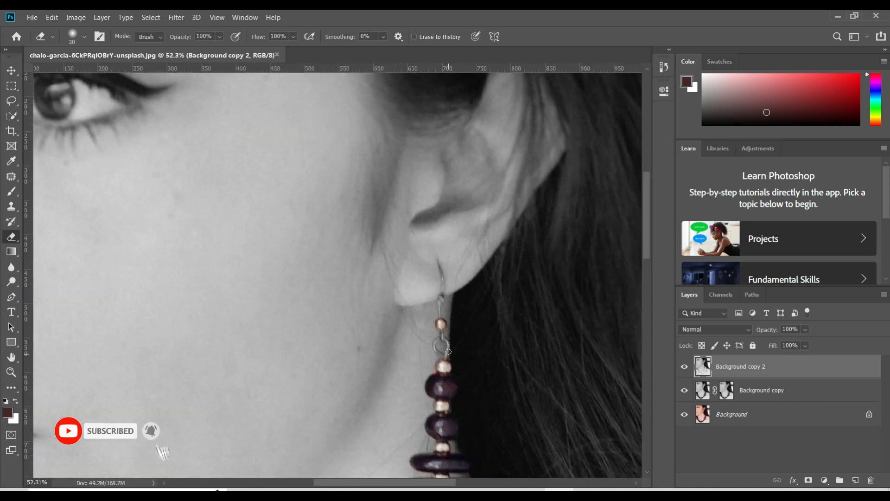
{"action": "left_click", "coordinate": [443, 334]}
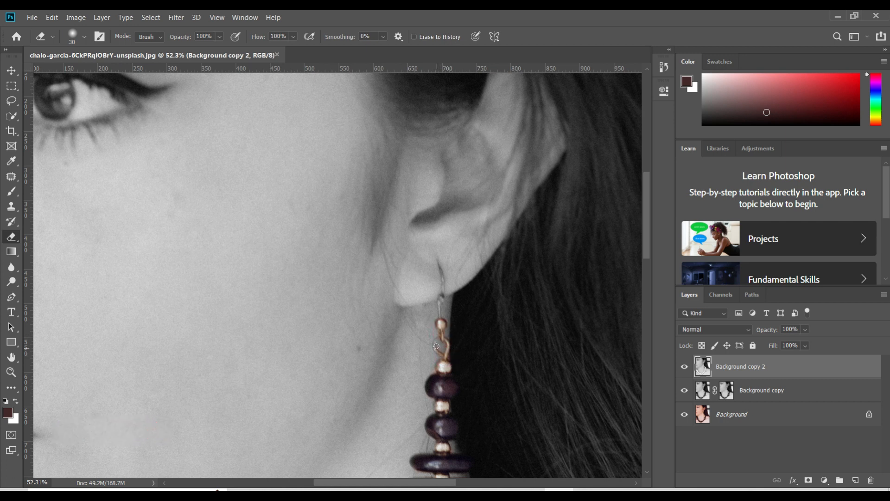
Reduce the eraser to 20 px and reveal color along the earring's hook up to the earlobe.
{"action": "scroll", "coordinate": [439, 341], "scroll_direction": "up", "scroll_amount": 3}
{"action": "left_click", "coordinate": [442, 355]}
{"action": "key", "text": "bracketleft"}
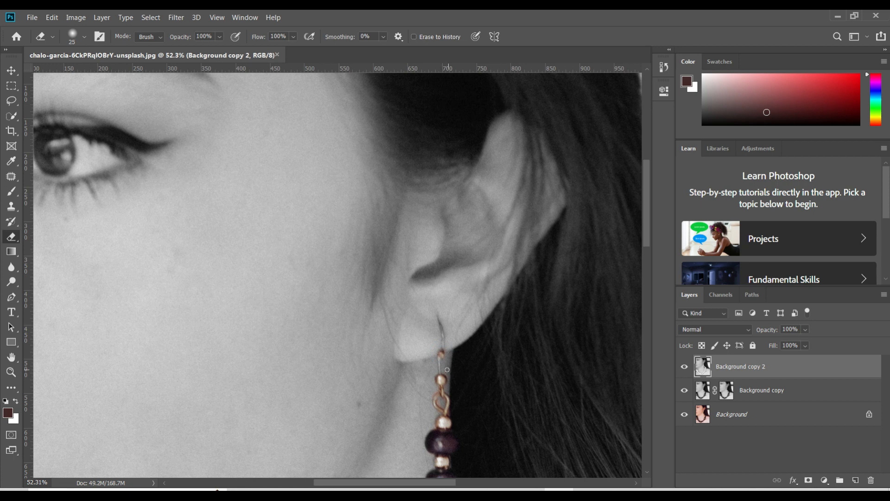
{"action": "key", "text": "bracketleft"}
{"action": "scroll", "coordinate": [440, 357], "scroll_direction": "up", "scroll_amount": 2}
{"action": "left_click_drag", "start_coordinate": [441, 355], "coordinate": [443, 361]}
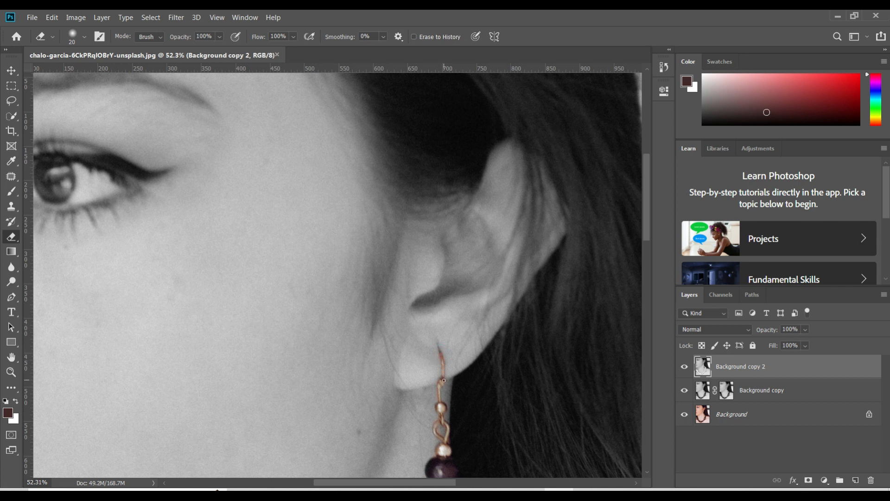
Enlarge the eraser to 70 px, reveal color on the eye's iris, and switch to the Move tool.
{"action": "scroll", "coordinate": [548, 355], "scroll_direction": "down", "scroll_amount": 6}
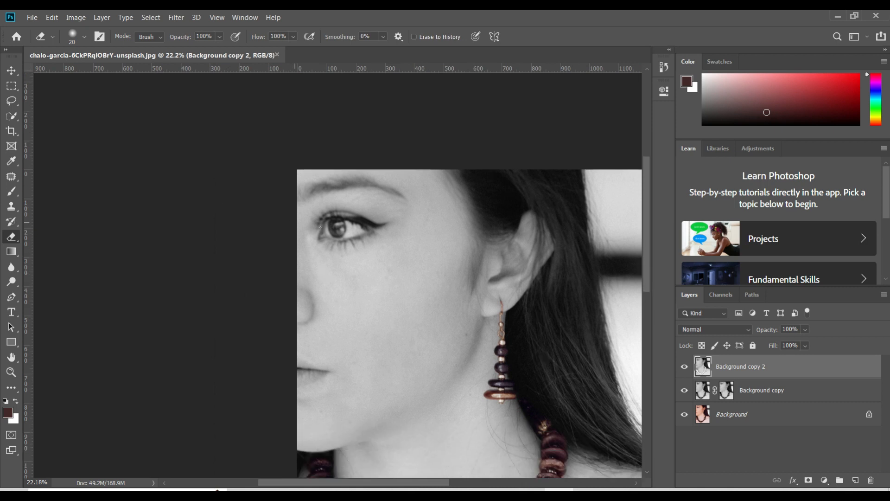
{"action": "scroll", "coordinate": [320, 226], "scroll_direction": "up", "scroll_amount": 4}
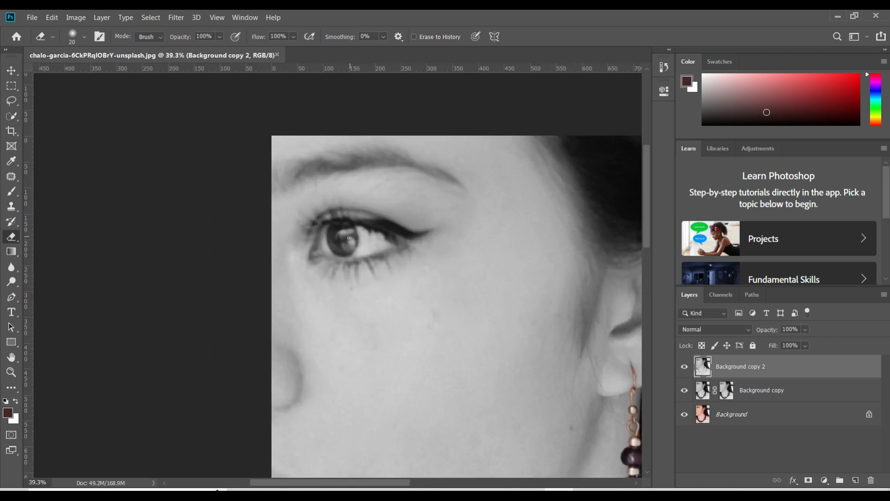
{"action": "key", "text": "bracketright"}
{"action": "key", "text": "bracketright"}
{"action": "key", "text": "bracketright"}
{"action": "mouse_move", "coordinate": [337, 237]}
{"action": "left_mouse_down"}
{"action": "mouse_move", "coordinate": [348, 241]}
{"action": "mouse_move", "coordinate": [341, 249]}
{"action": "mouse_move", "coordinate": [333, 232]}
{"action": "mouse_move", "coordinate": [350, 240]}
{"action": "mouse_move", "coordinate": [345, 251]}
{"action": "mouse_move", "coordinate": [335, 230]}
{"action": "mouse_move", "coordinate": [339, 236]}
{"action": "left_mouse_up"}
{"action": "scroll", "coordinate": [378, 295], "scroll_direction": "down", "scroll_amount": 5}
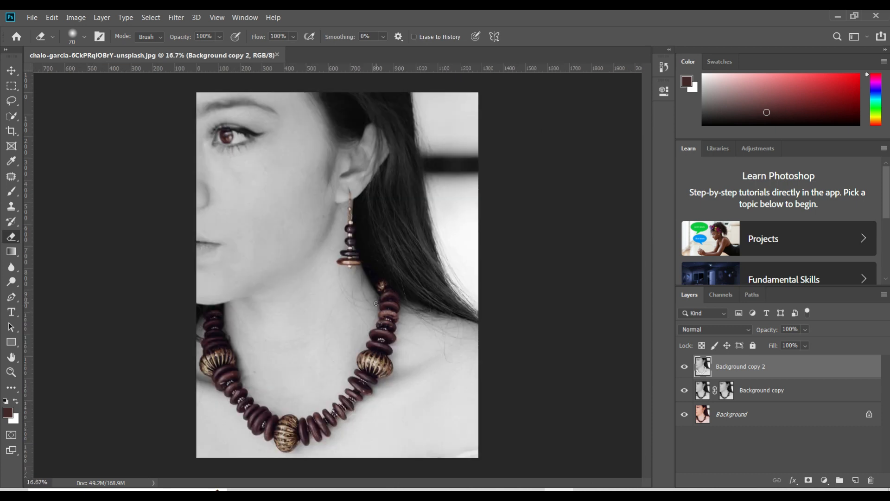
{"action": "scroll", "coordinate": [511, 306], "scroll_direction": "down", "scroll_amount": 3}
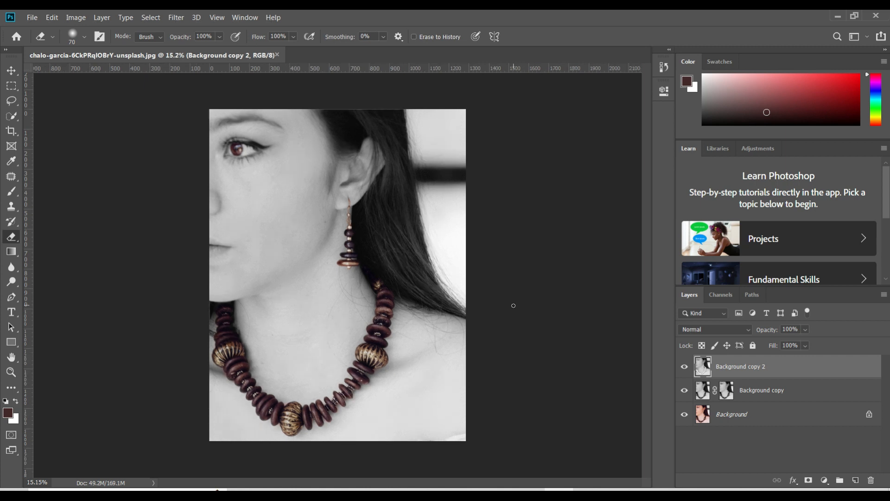
{"action": "scroll", "coordinate": [514, 305], "scroll_direction": "down", "scroll_amount": 1}
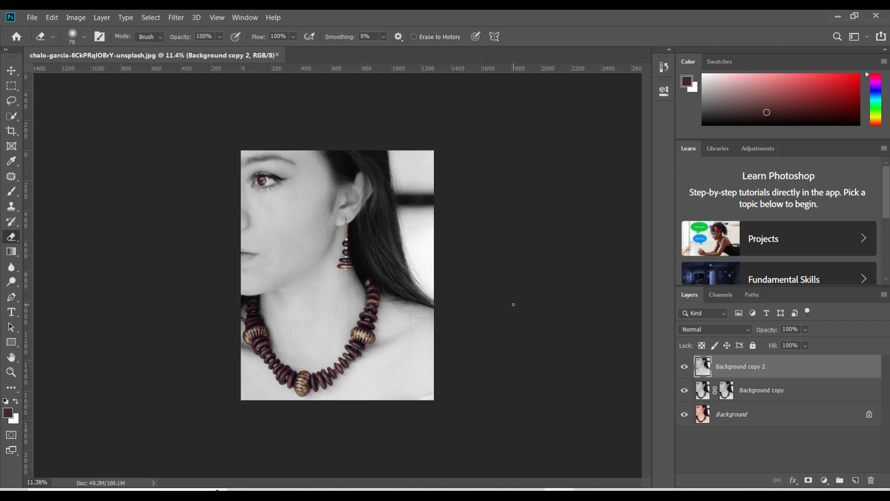
{"action": "left_click", "coordinate": [11, 71]}
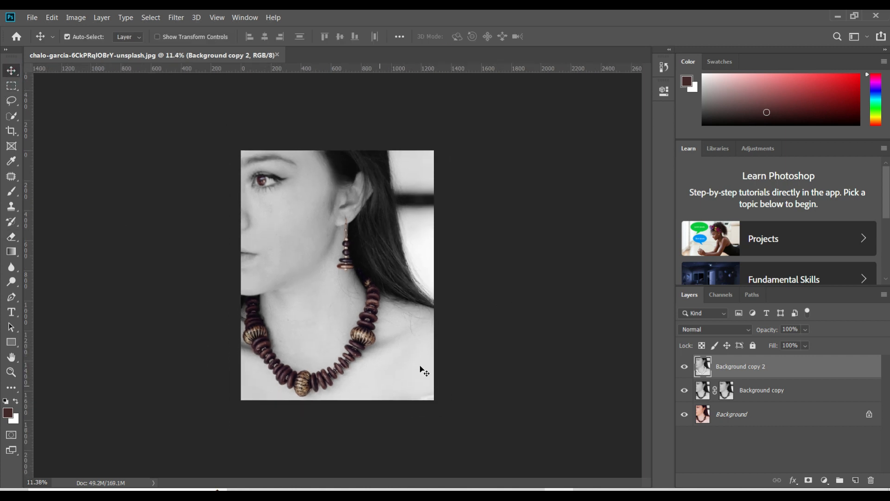
{"action": "scroll", "coordinate": [483, 347], "scroll_direction": "down", "scroll_amount": 1}
{"action": "scroll", "coordinate": [167, 340], "scroll_direction": "up", "scroll_amount": 4}
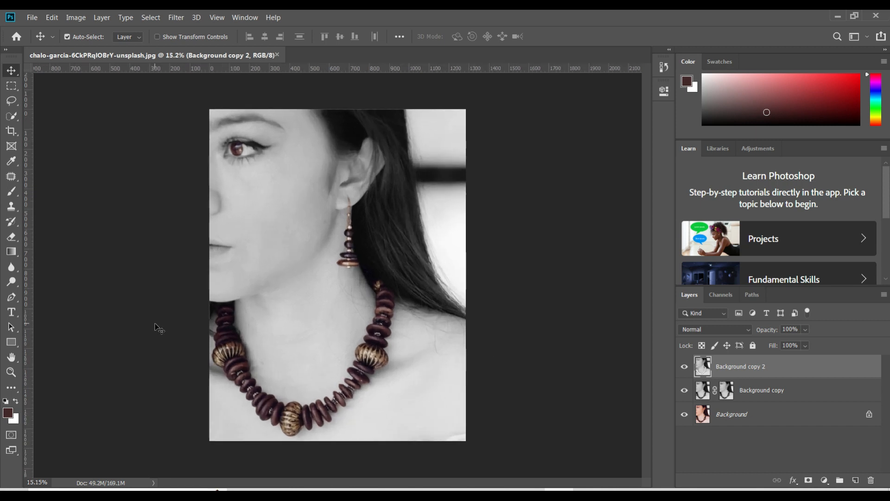